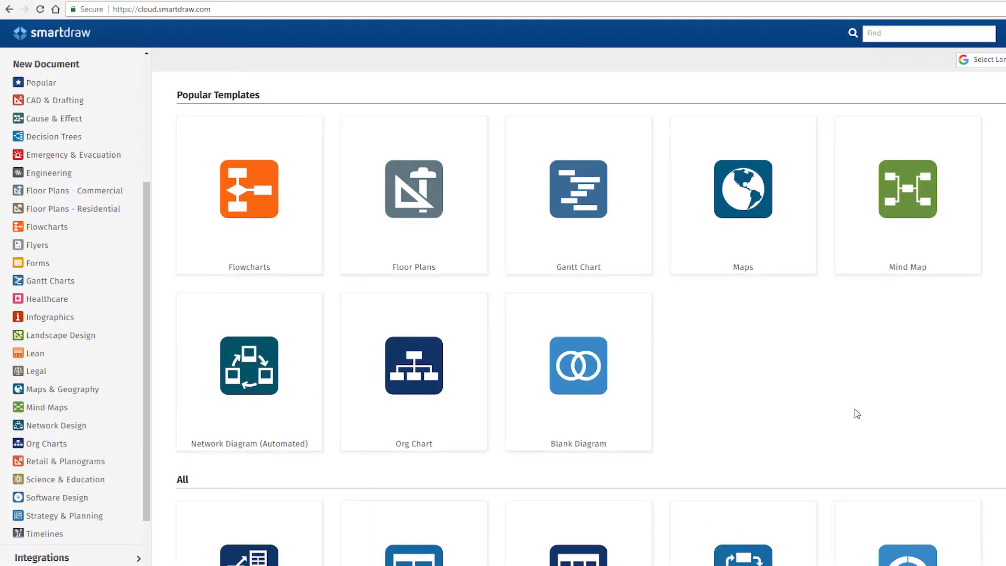
Start a Mind Map document and delete its two left-hand branches.
left_click(858, 250)
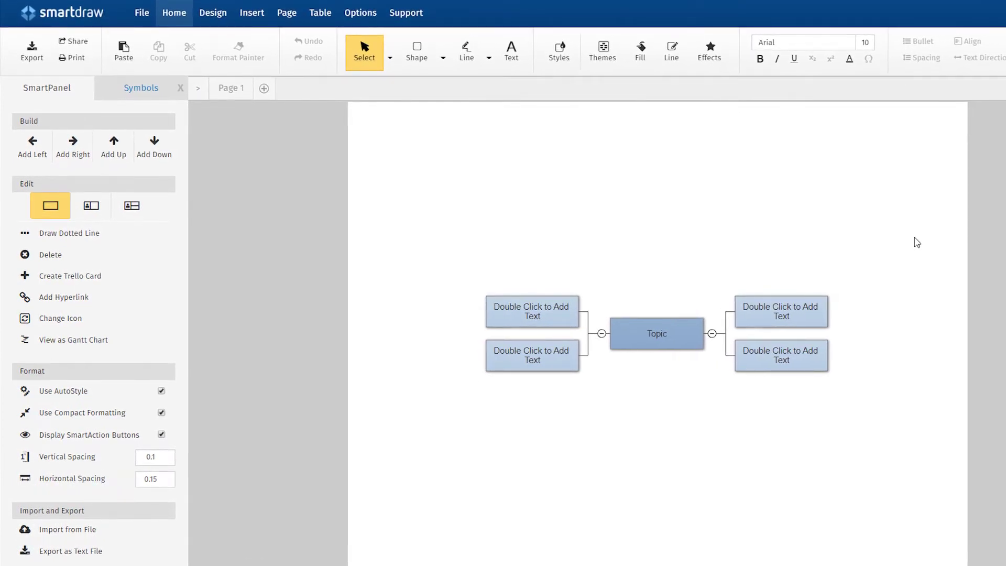
left_click_drag(602, 277, 468, 397)
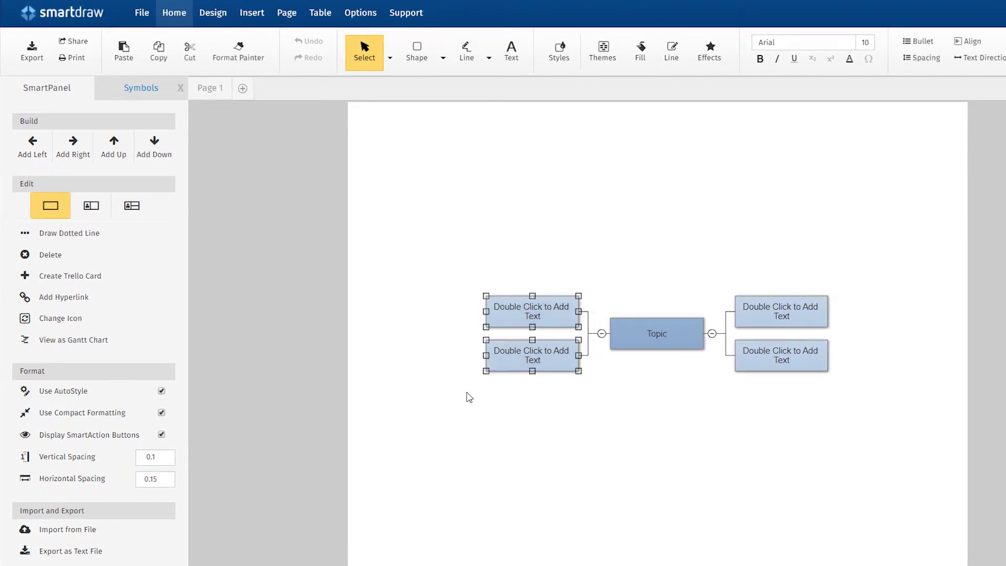
key("Delete")
Give the remaining branches the task-icon and person-line style, then shift the map left.
left_click_drag(558, 256, 891, 399)
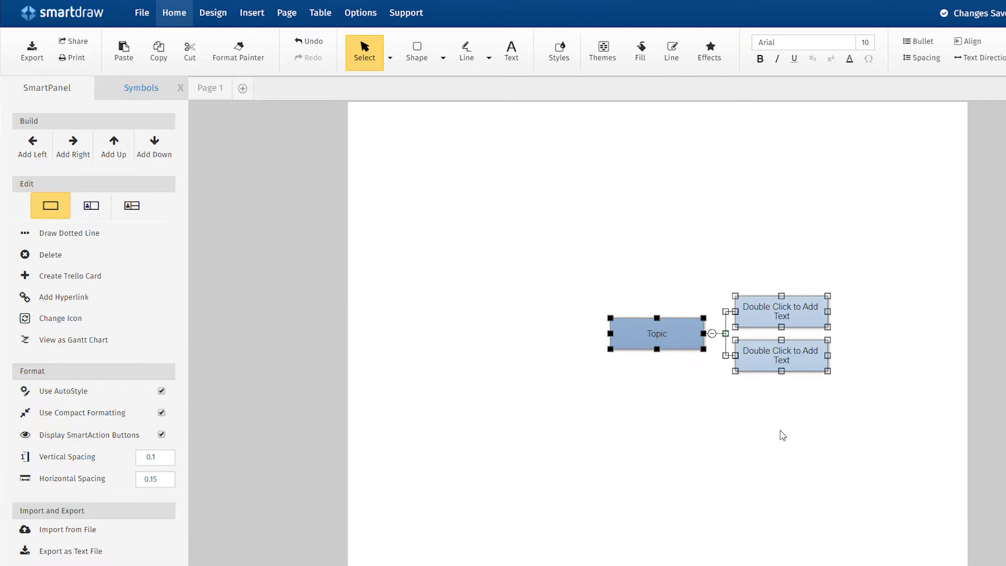
left_click(140, 211)
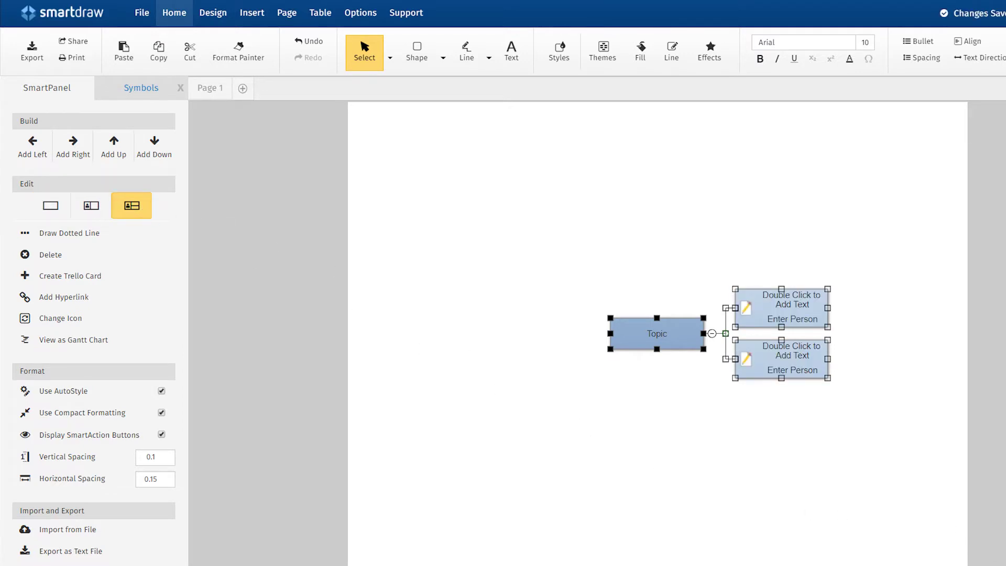
scroll(690, 335, "up", 2)
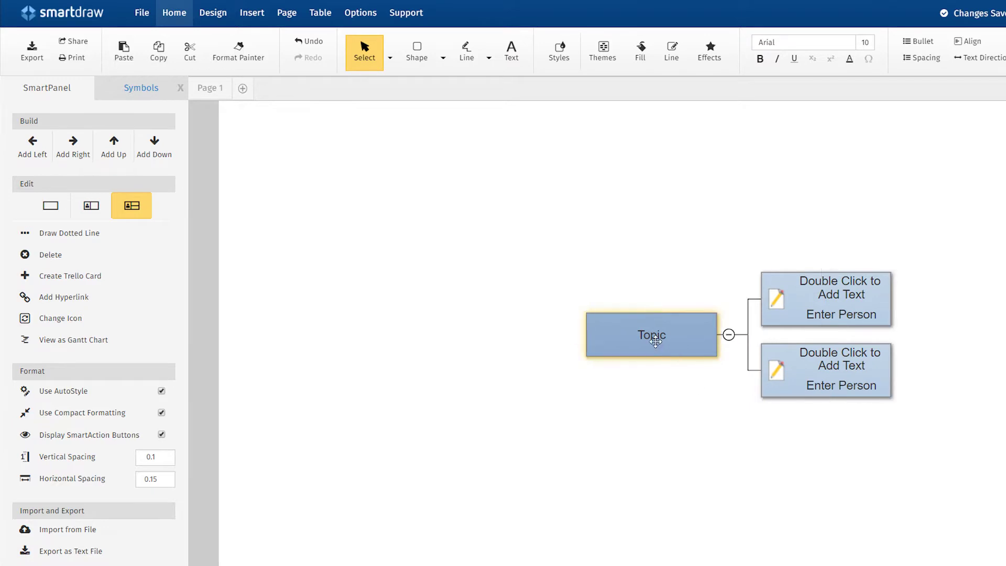
left_click_drag(680, 340, 492, 322)
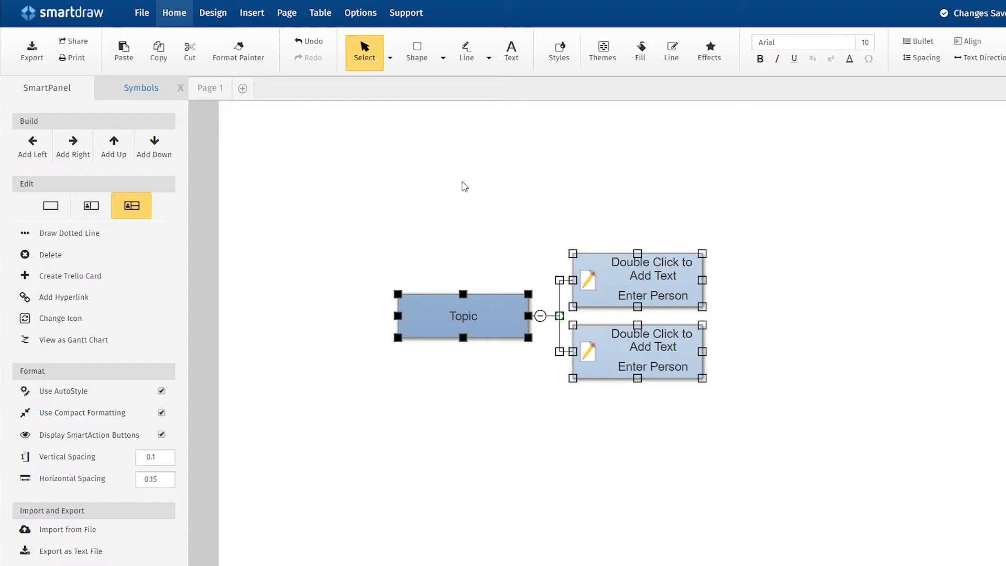
type("Weekly A")
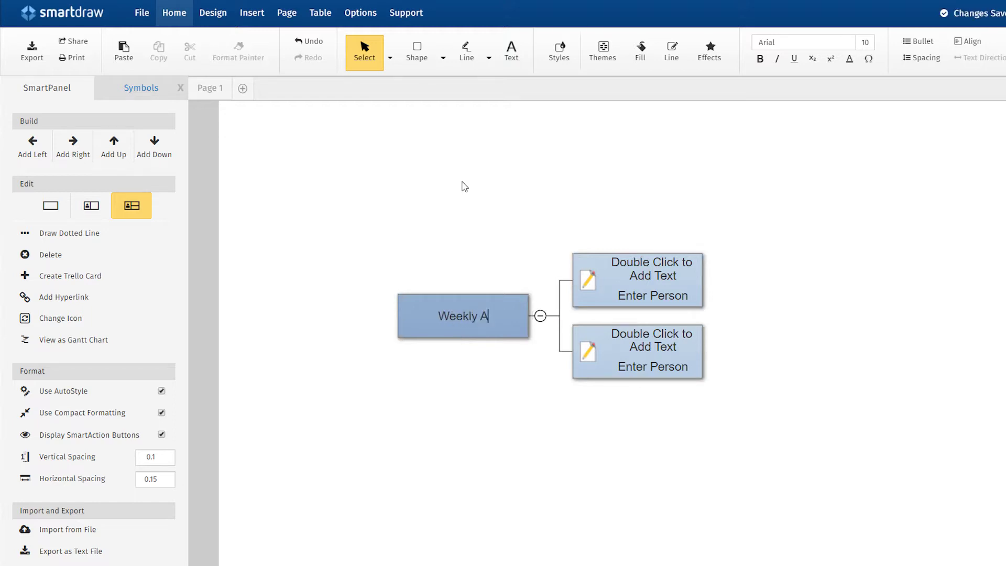
type("genda")
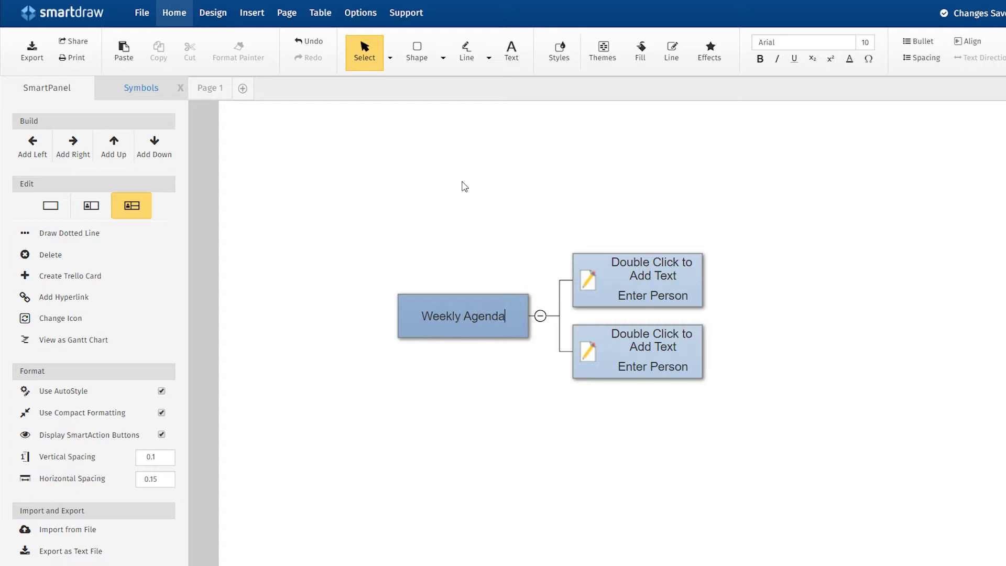
left_click(462, 186)
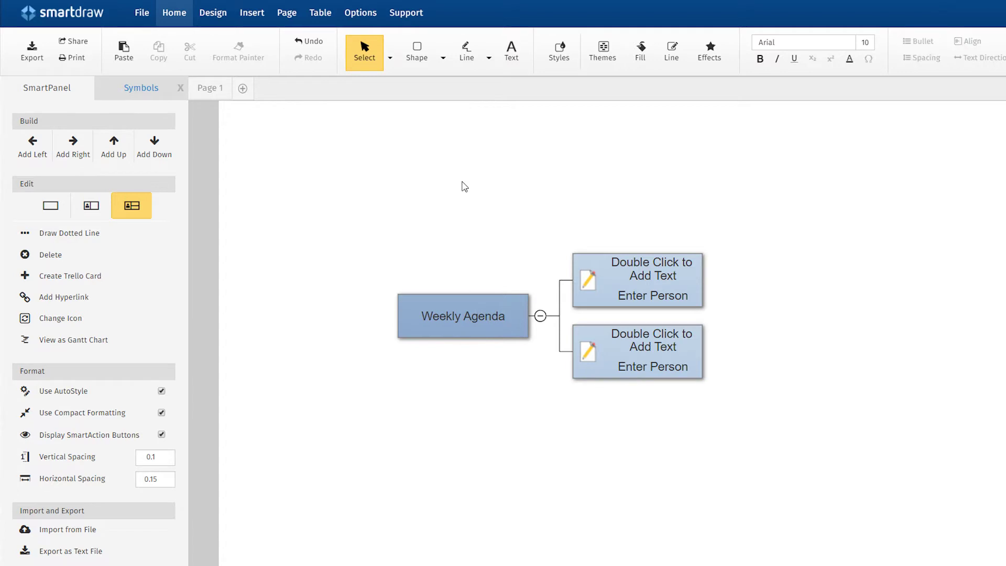
double_click(637, 267)
type("R")
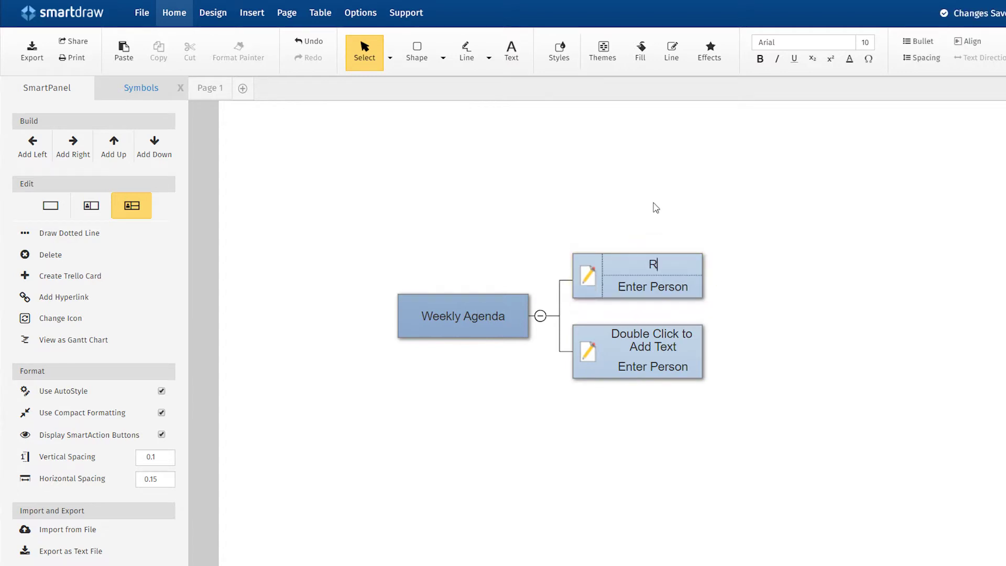
type("eports")
key("Tab")
type("Gil")
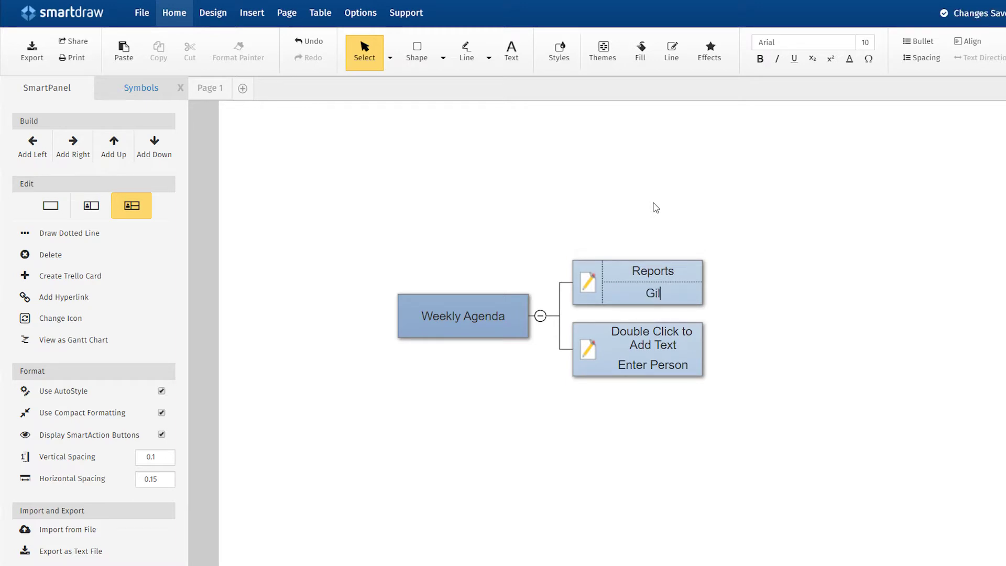
type(" Faison")
key("Tab")
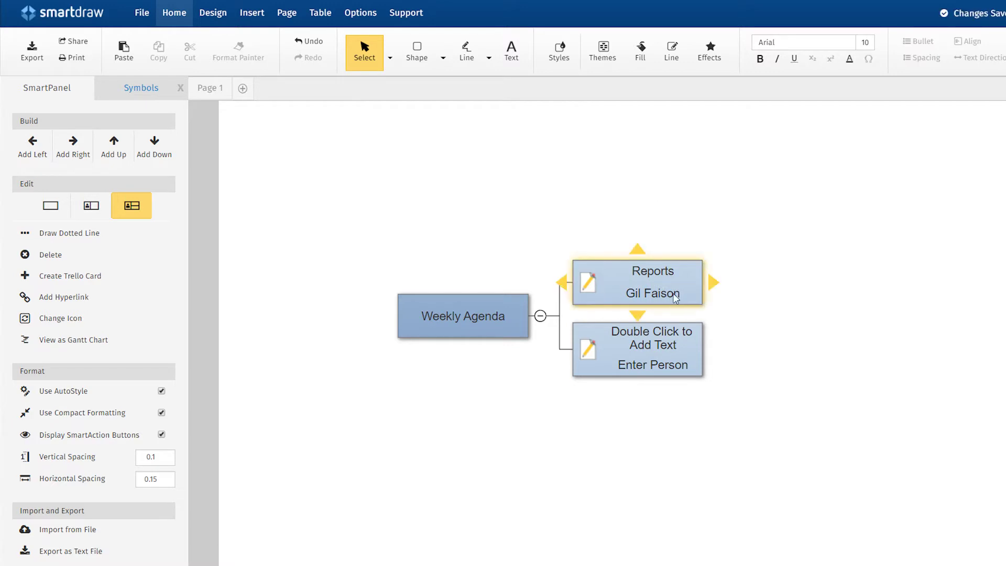
key("Tab")
type("Sales")
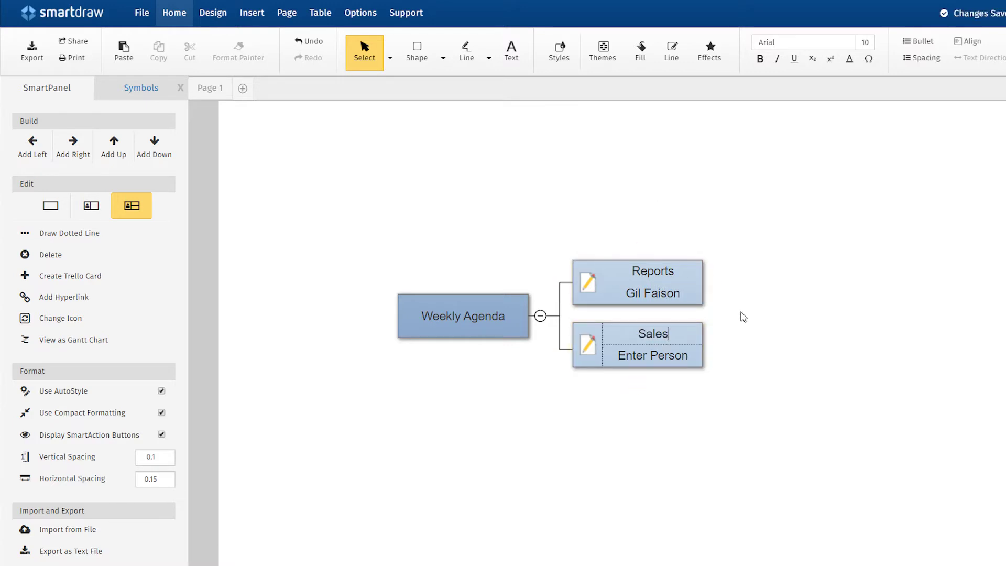
key("Tab")
type("Rachel Hom")
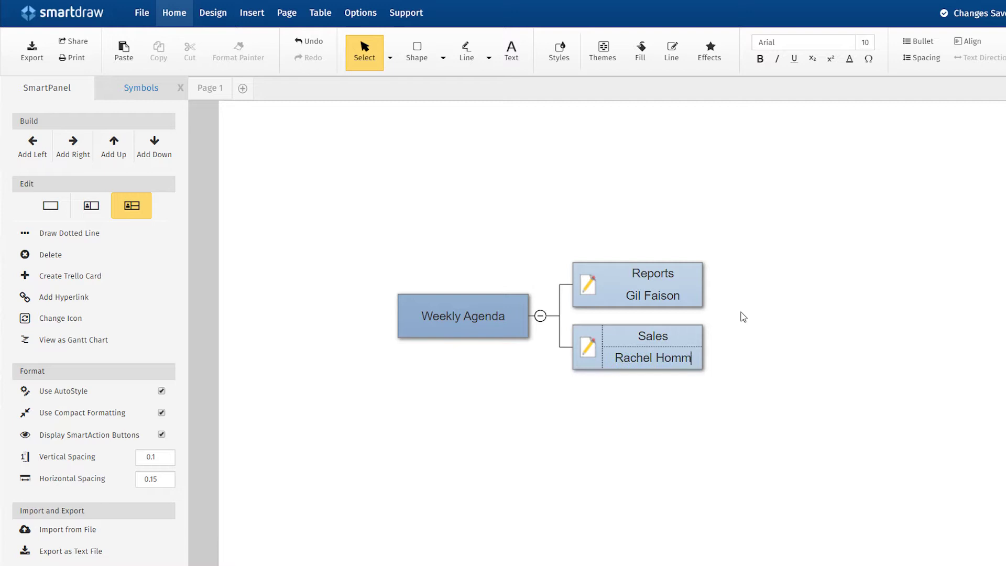
type("me")
Add a third branch below Sales and two sub-tasks under Reports.
left_click(740, 316)
left_click(692, 338)
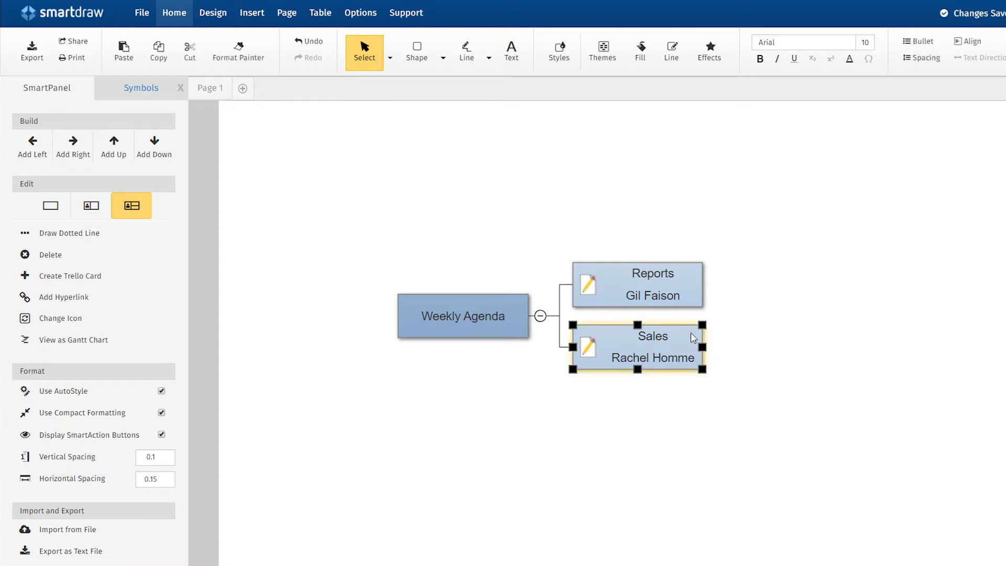
left_click(156, 151)
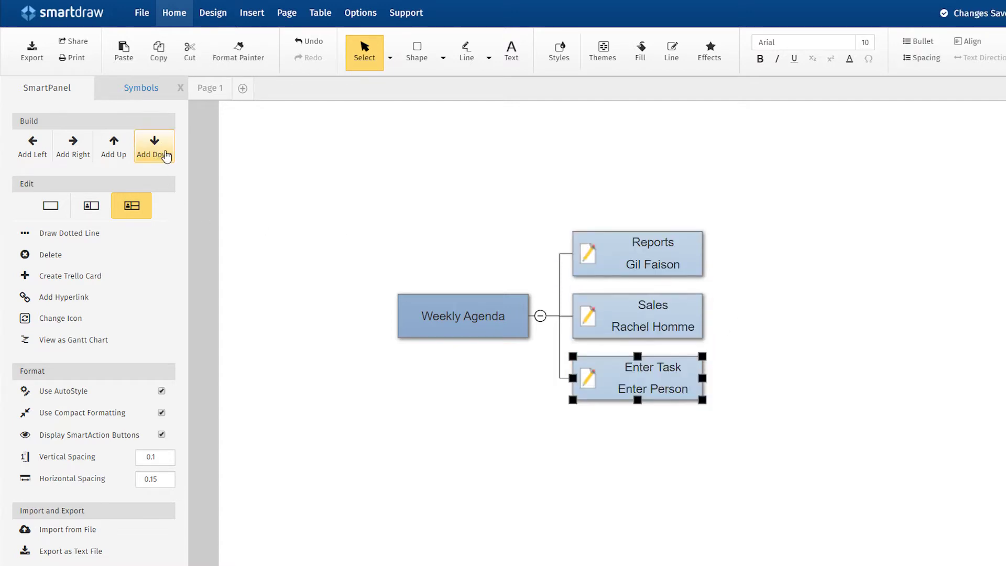
left_click(715, 255)
left_click(812, 287)
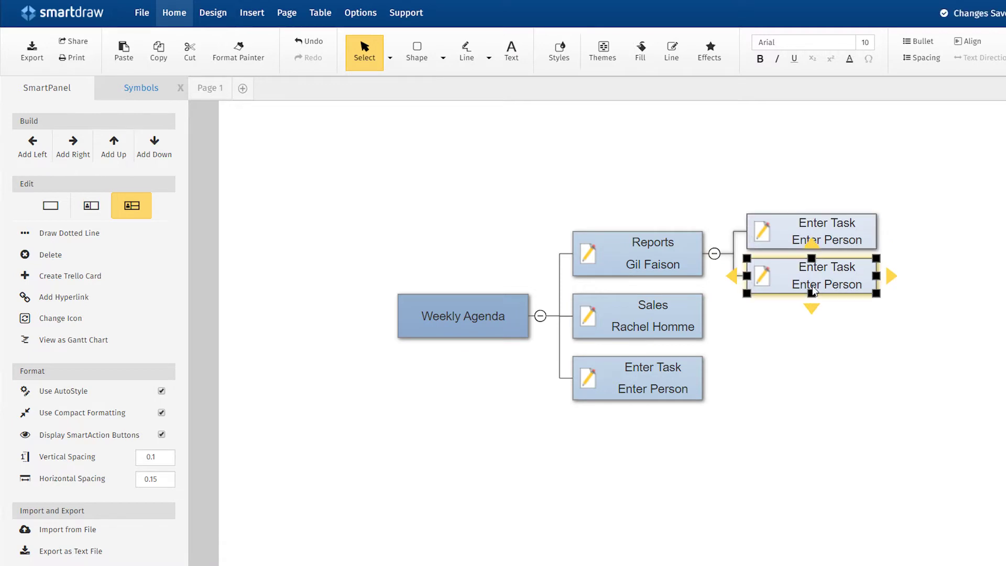
Add sub-tasks under Sales and under the new Research & Analysis branch.
left_click(685, 311)
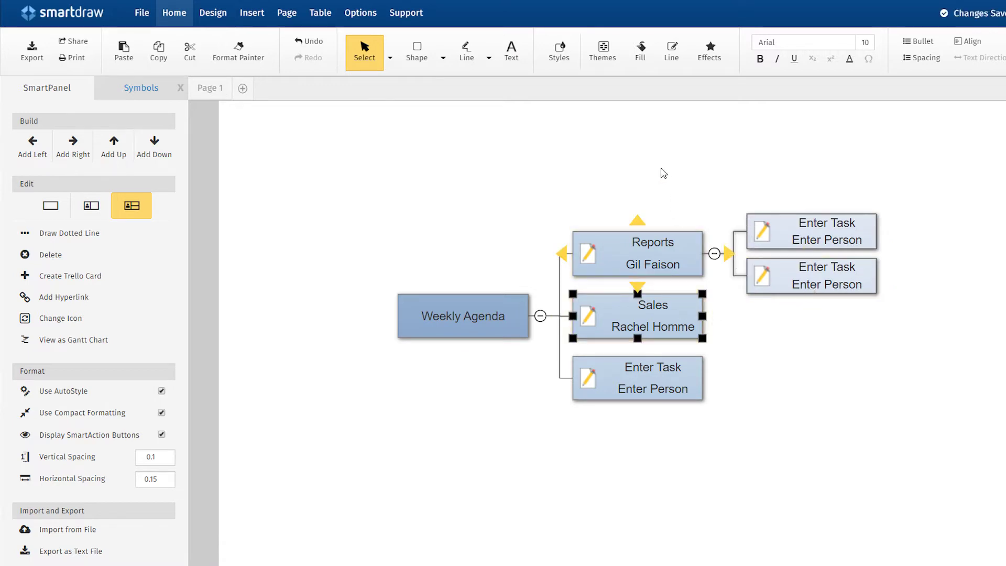
key("ctrl+Right")
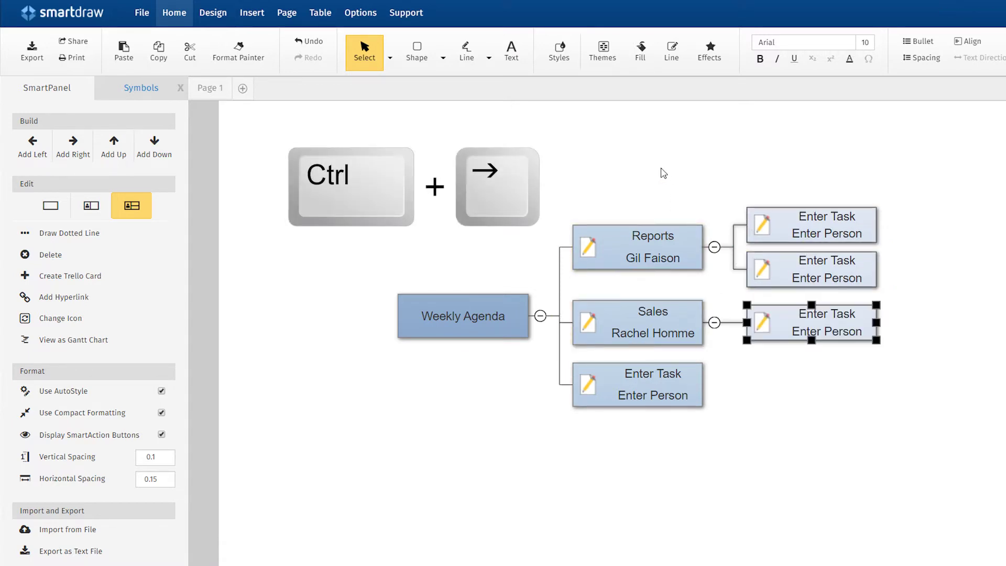
key("ctrl+Down")
key("ctrl+Down")
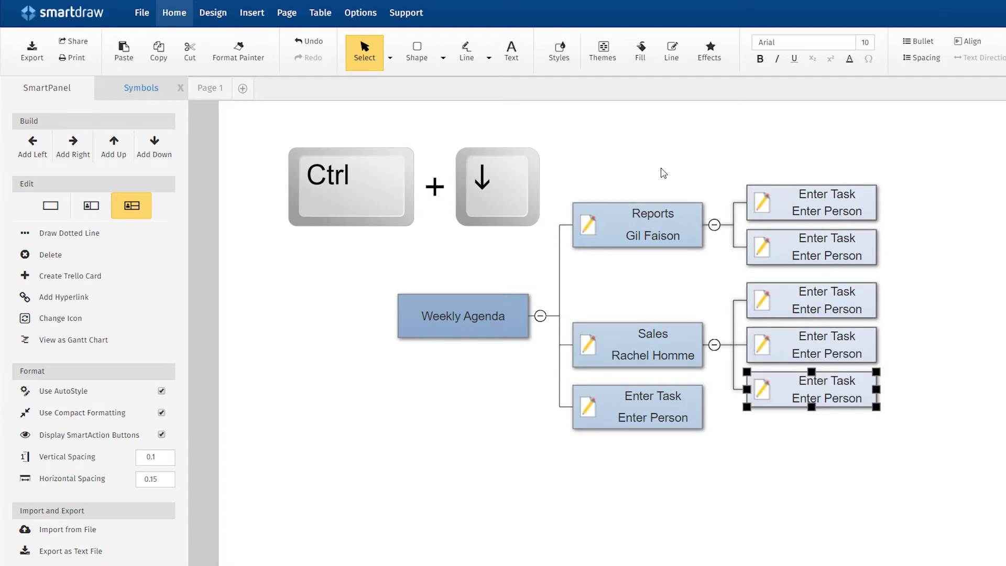
key("Left")
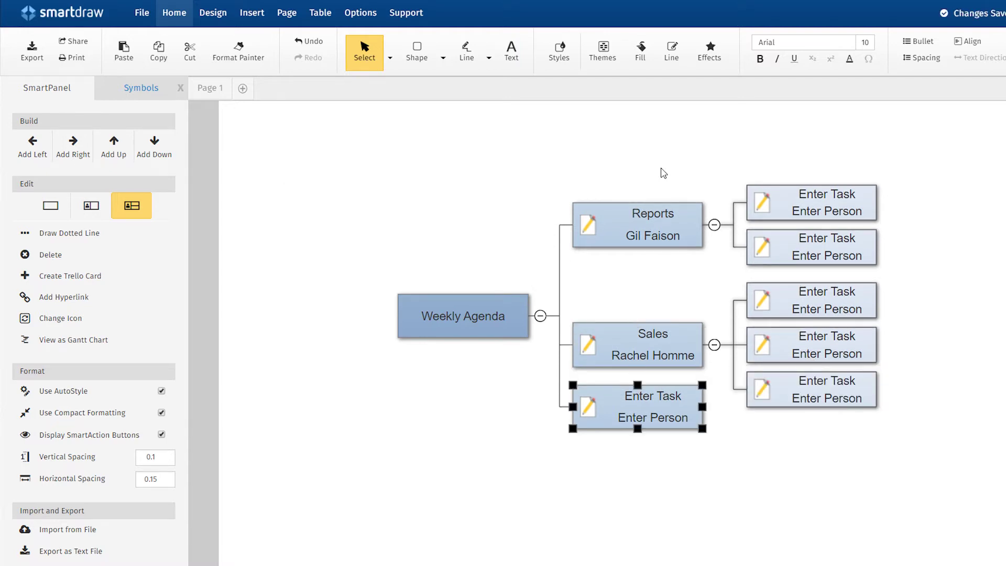
key("ctrl+Right")
key("ctrl+Down")
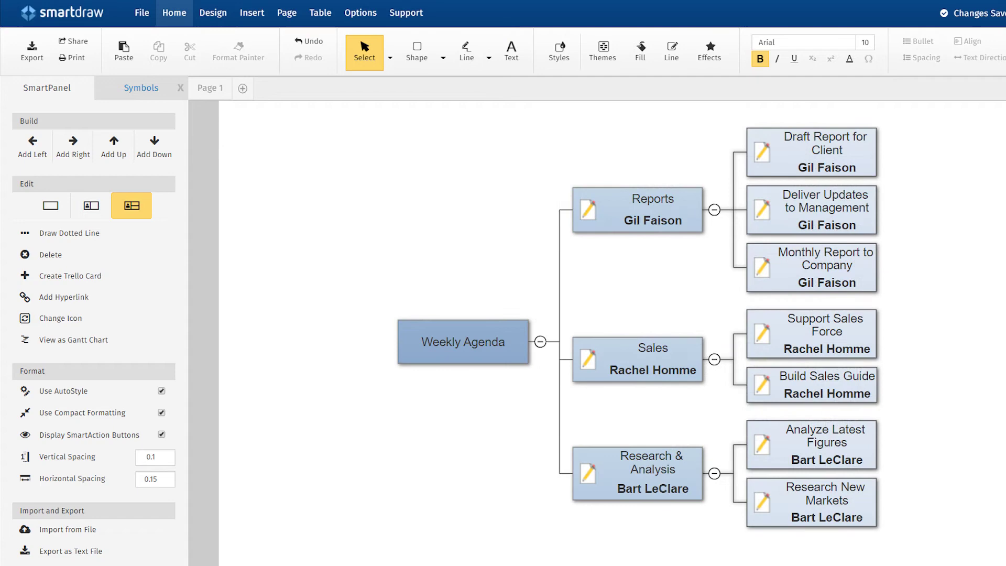
Switch all sub-task boxes to the title-only style without person lines.
left_click_drag(925, 539, 736, 122)
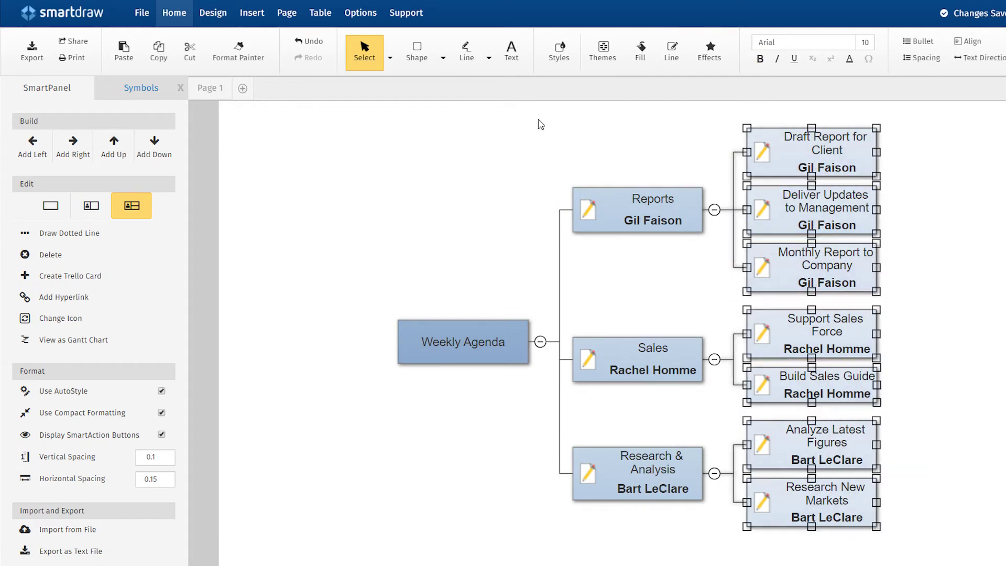
left_click(99, 214)
left_click(260, 227)
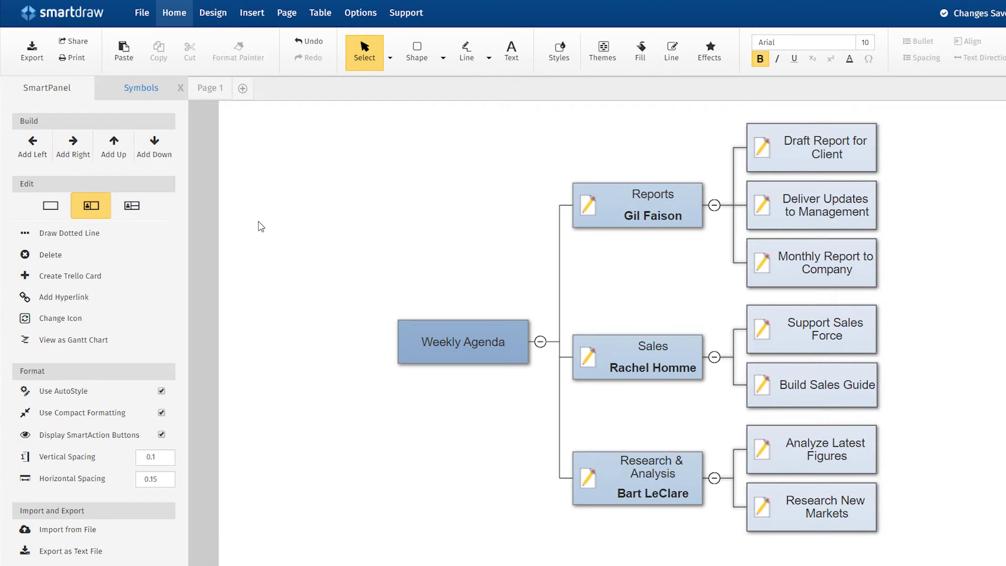
Create a new custom library and save the Reports branch into it as Gil's tasks.
left_click(150, 91)
left_click(160, 120)
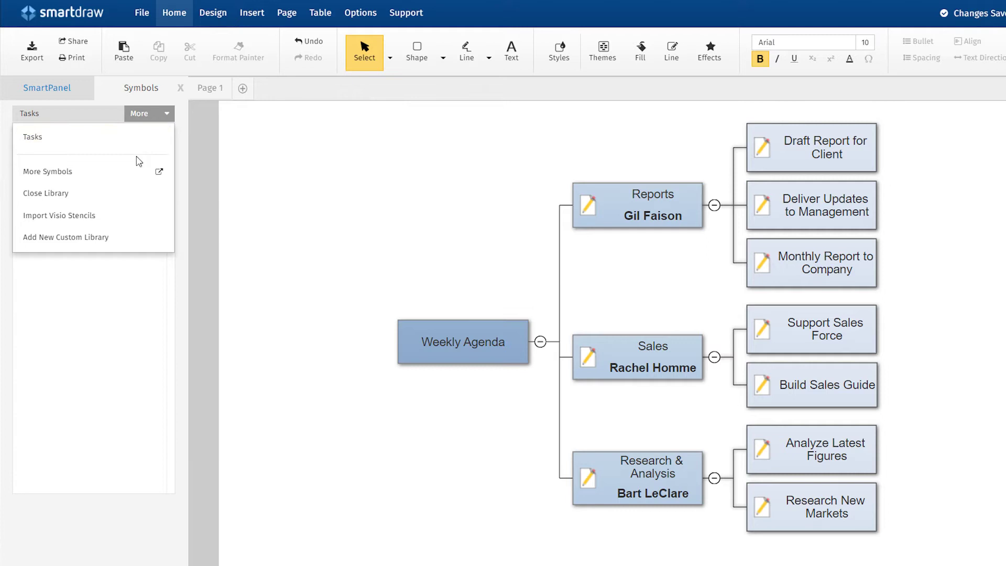
left_click(131, 243)
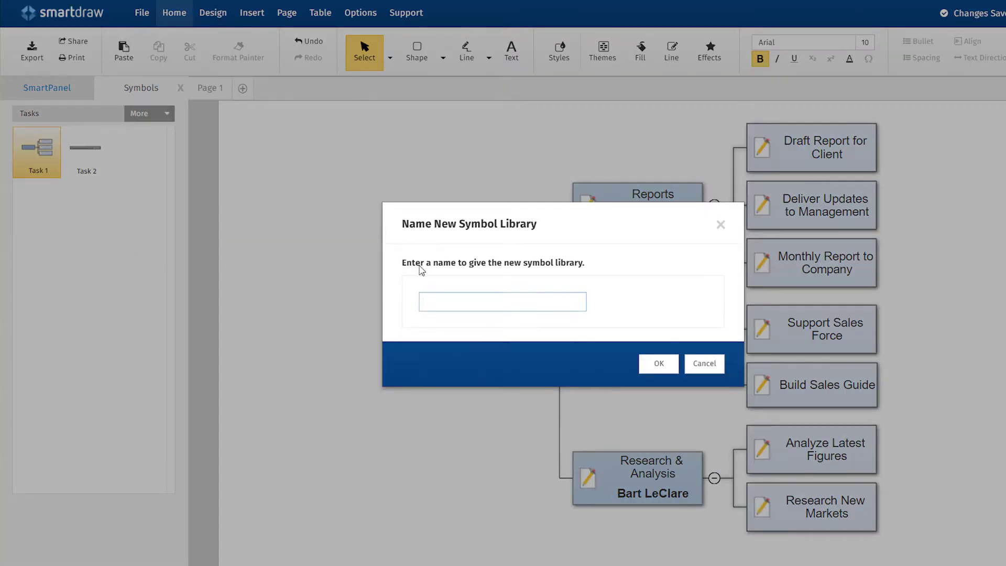
type("My Library")
left_click(649, 364)
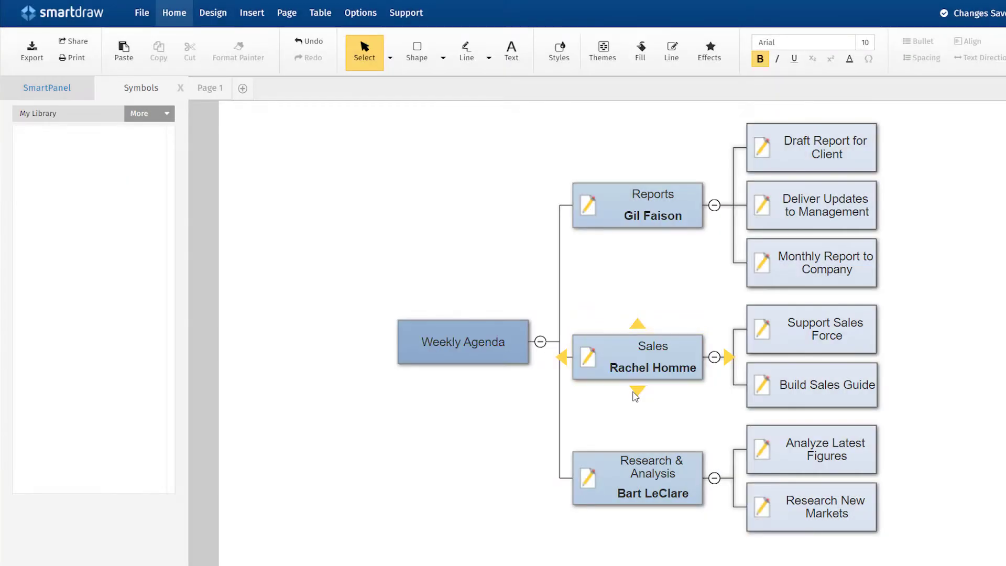
left_click_drag(625, 224, 49, 229)
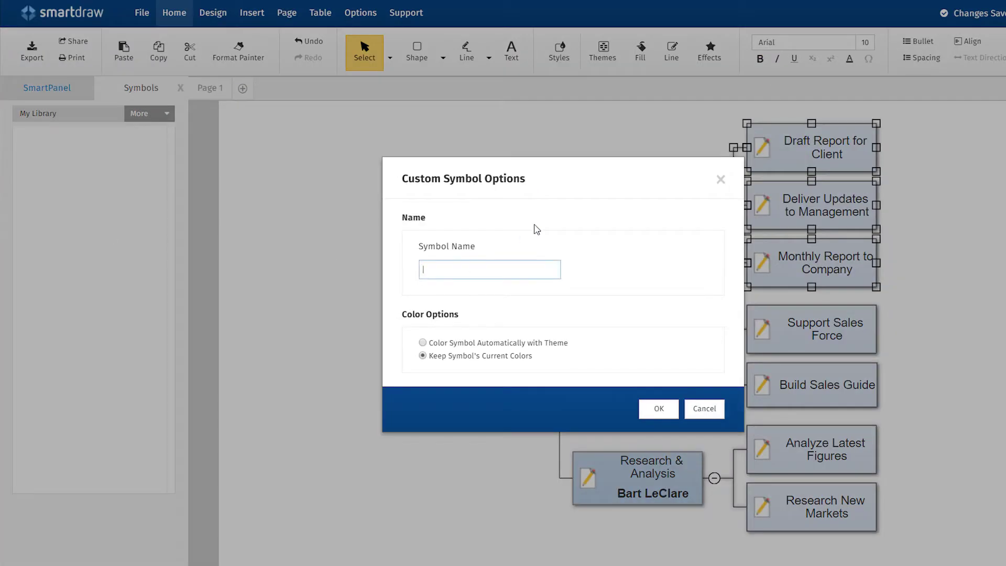
type("Gil's tasks")
left_click(657, 410)
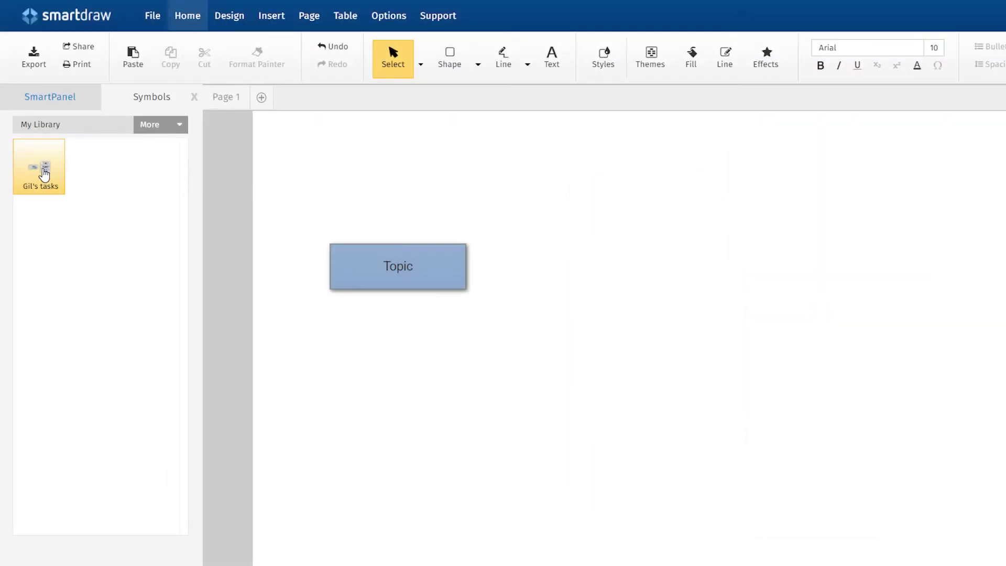
Drop the Gil's tasks symbol onto Topic, adding Reports with its three tasks.
left_click_drag(44, 175, 460, 237)
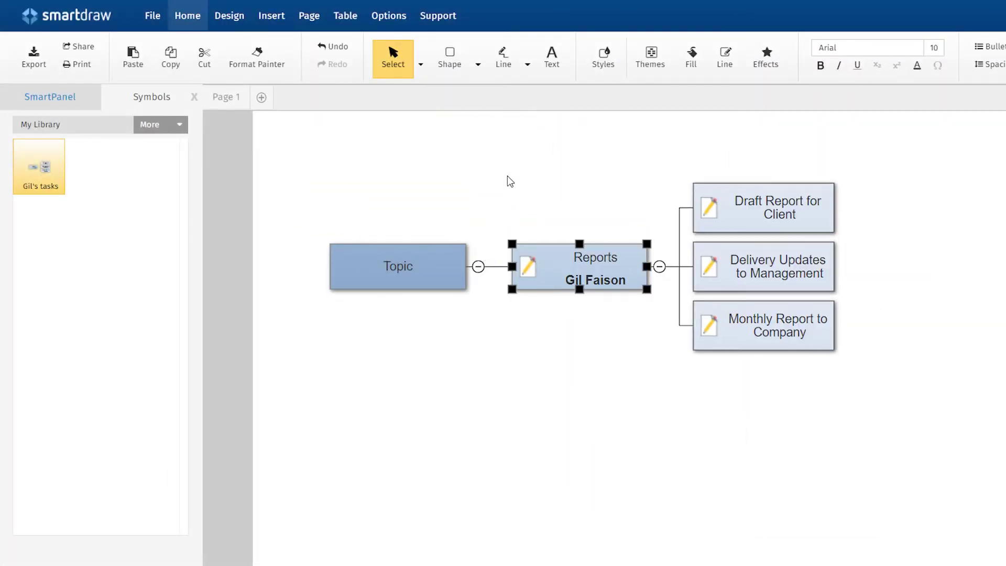
left_click(507, 181)
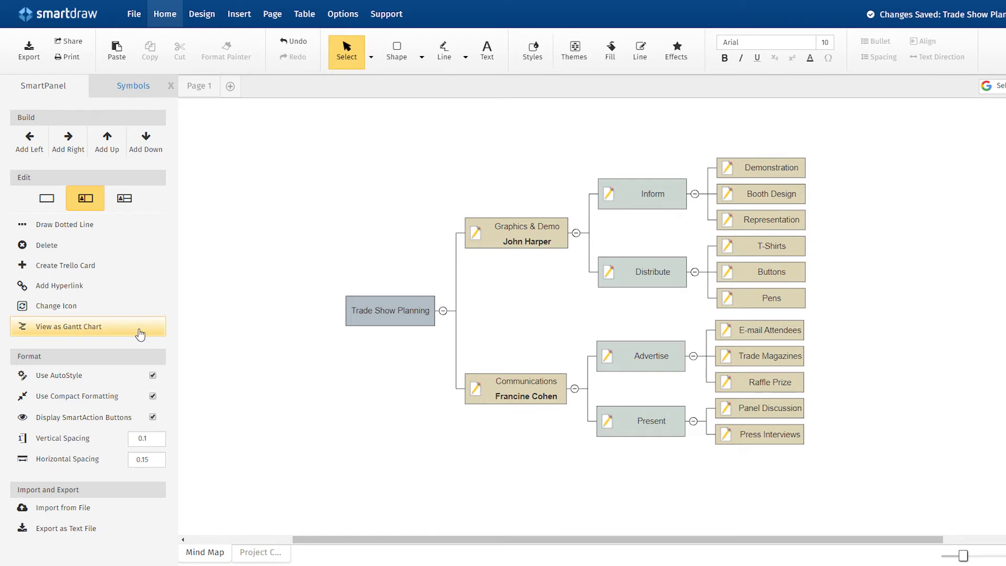
In the Gantt chart, move Inform earlier to 4/16 and make Buttons depend on T-Shirts.
left_click(140, 335)
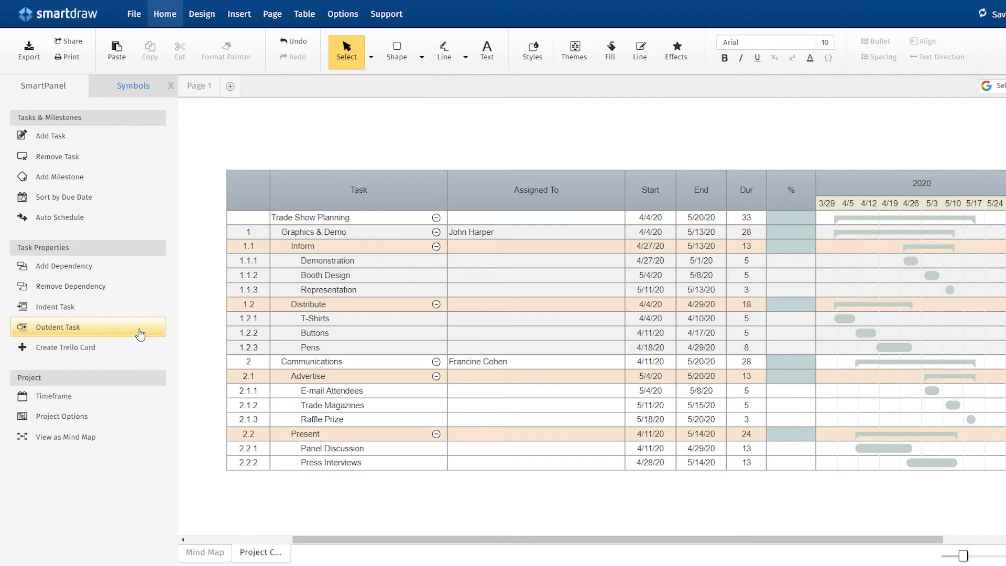
left_click(613, 320)
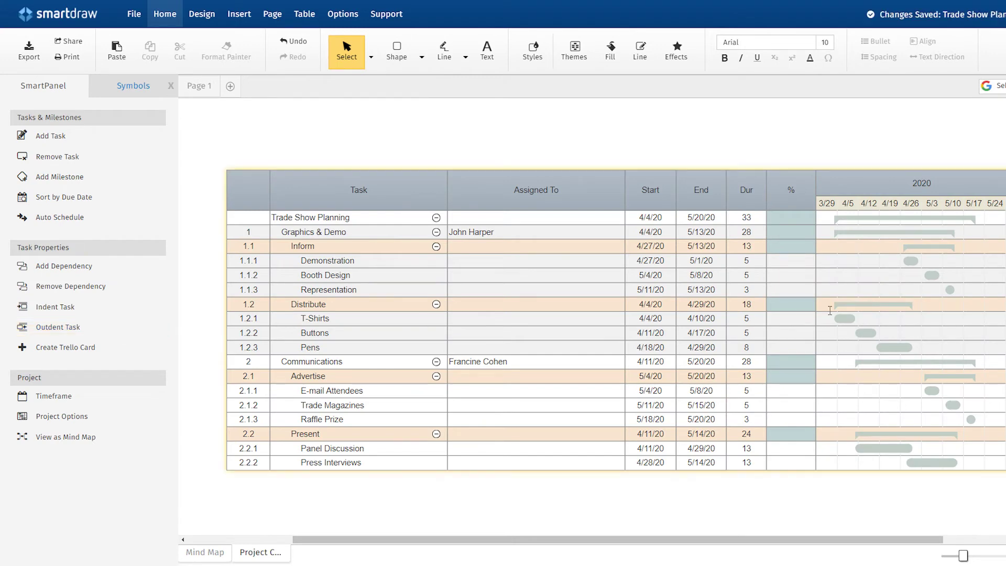
left_click(926, 251)
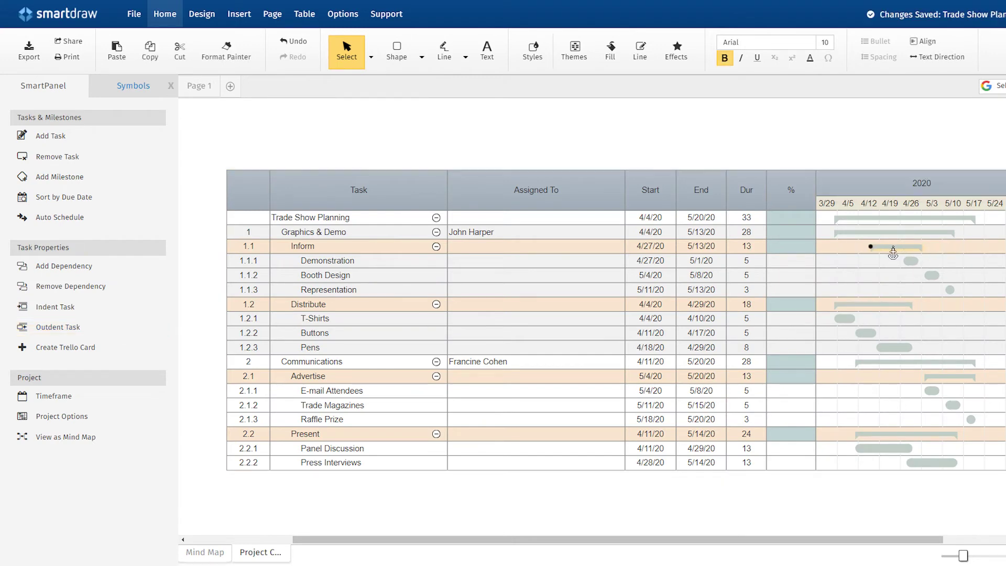
mouse_move(926, 250)
left_mouse_down()
mouse_move(889, 250)
mouse_move(912, 266)
left_mouse_up()
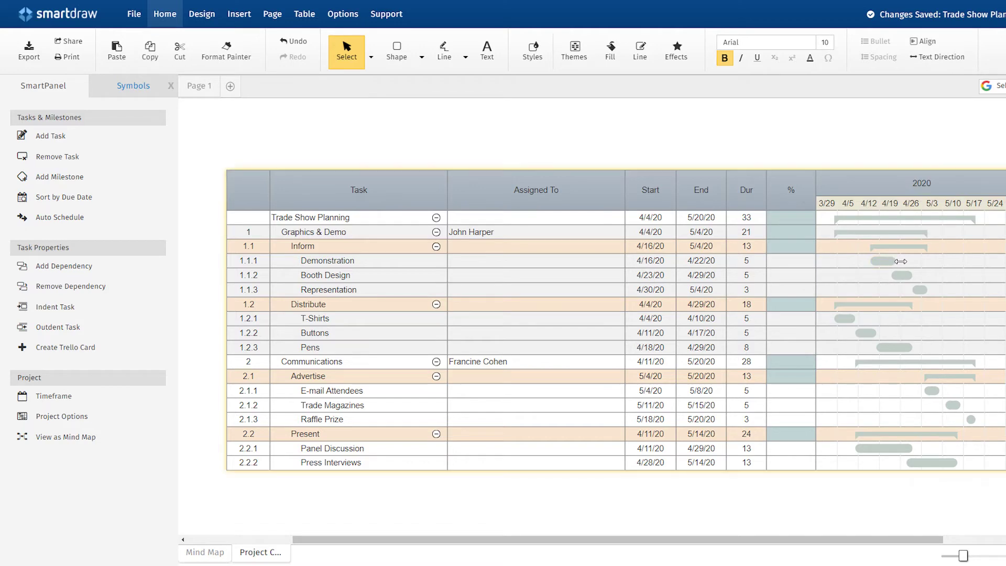
left_click(844, 320)
left_click(142, 266)
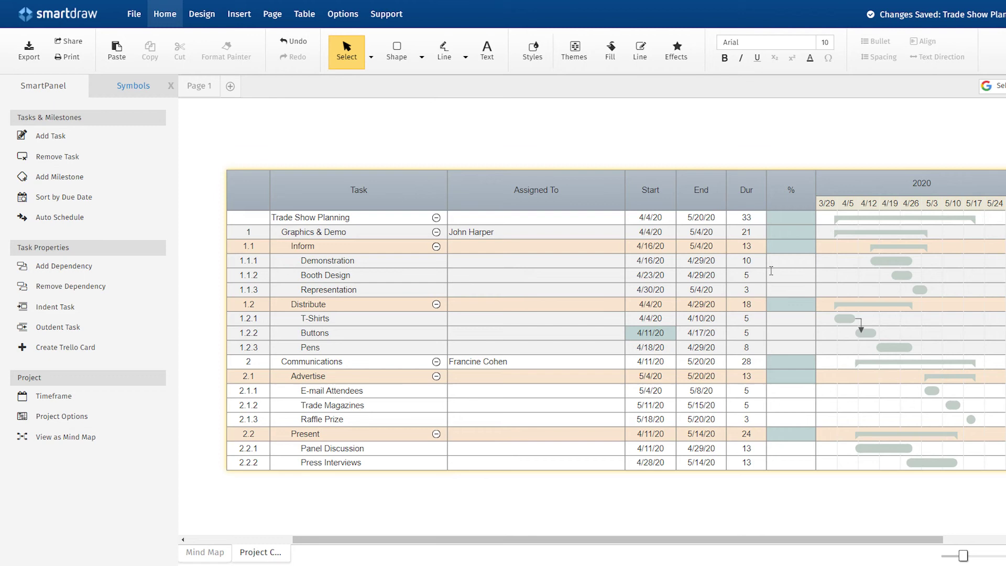
Mark Demonstration 50% complete and return to the mind map view.
double_click(795, 262)
type("0")
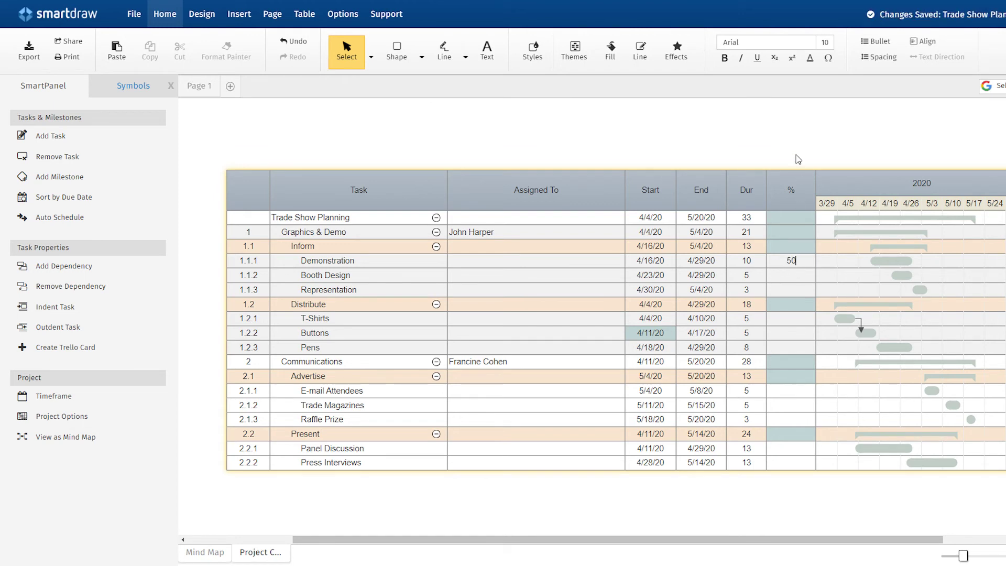
left_click(796, 157)
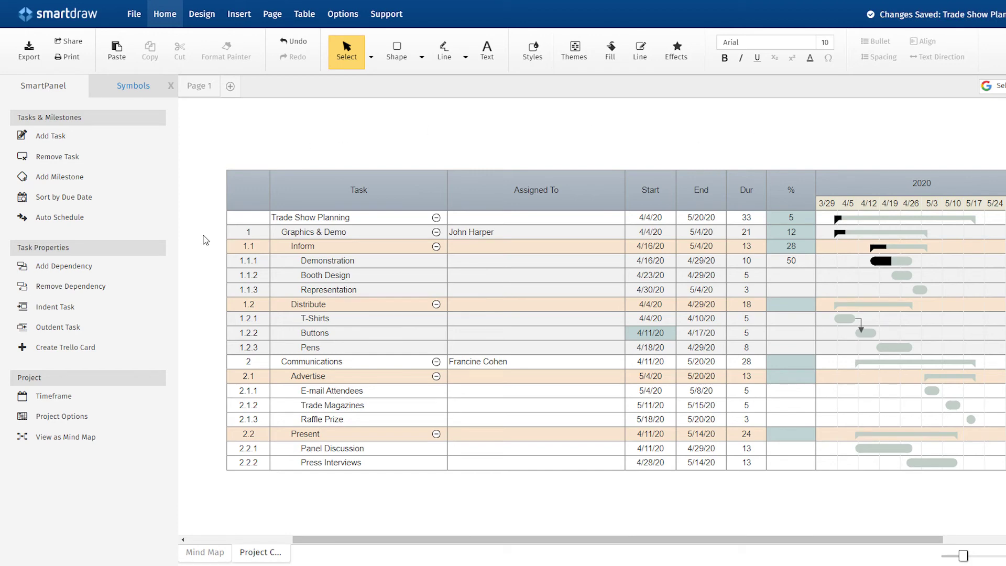
left_click(118, 438)
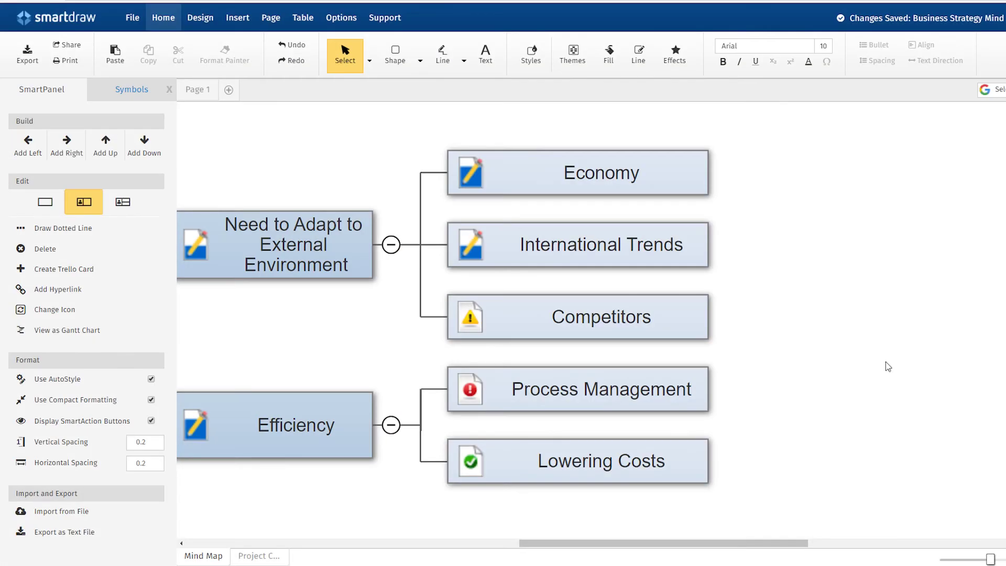
left_click(698, 320)
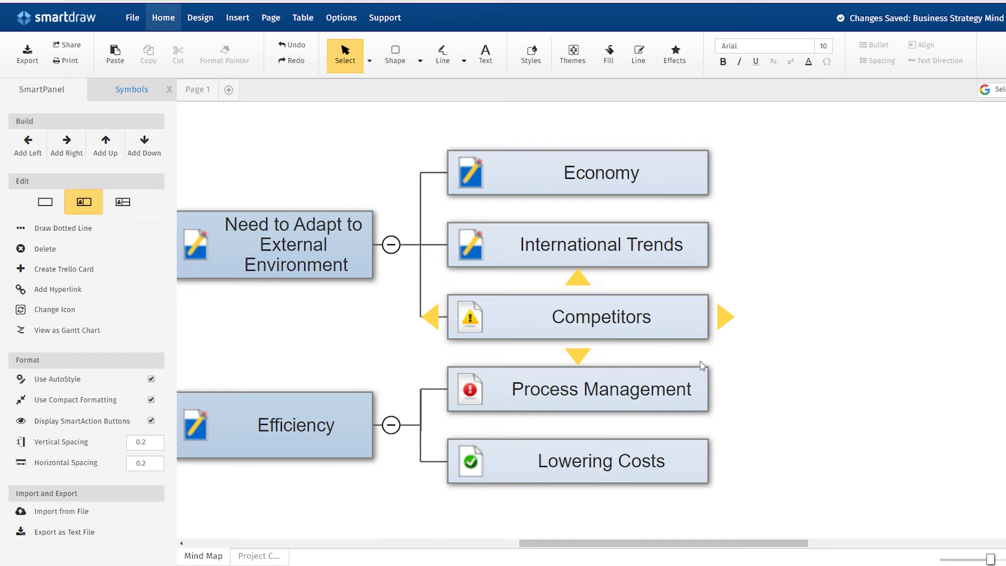
left_click(700, 376)
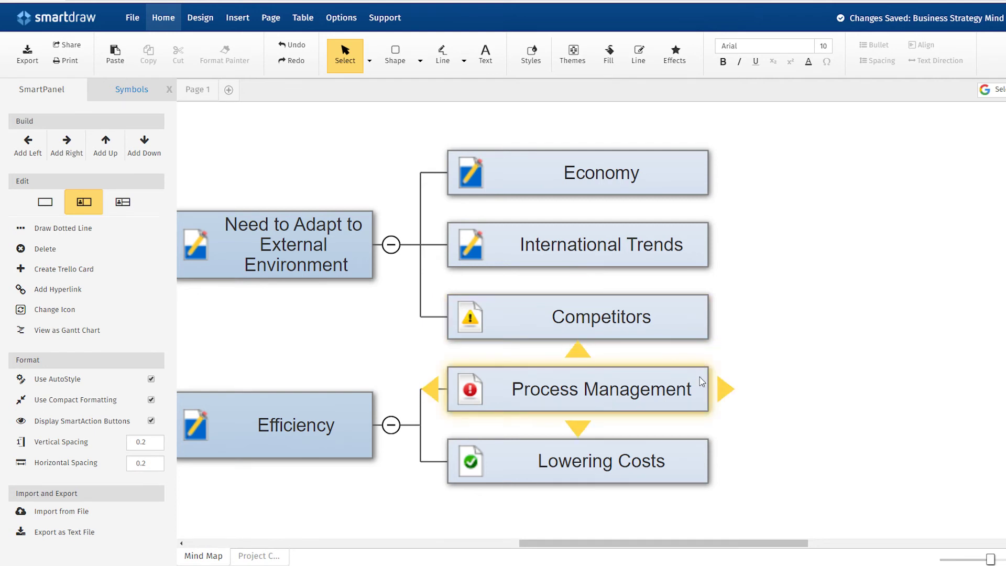
left_click(693, 447)
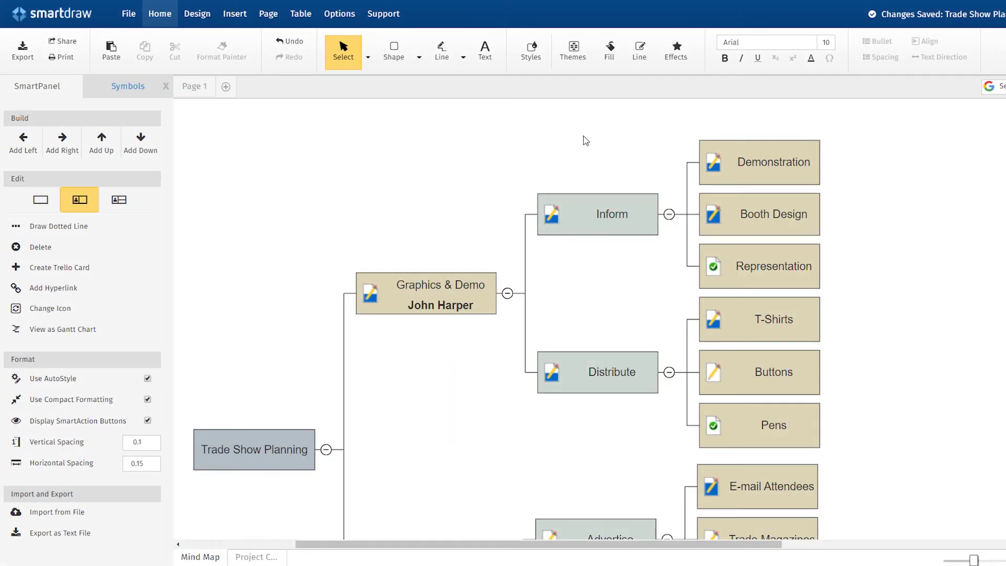
Begin a Trello card for the Demonstration task and authorize SmartDraw with Trello.
left_click(740, 161)
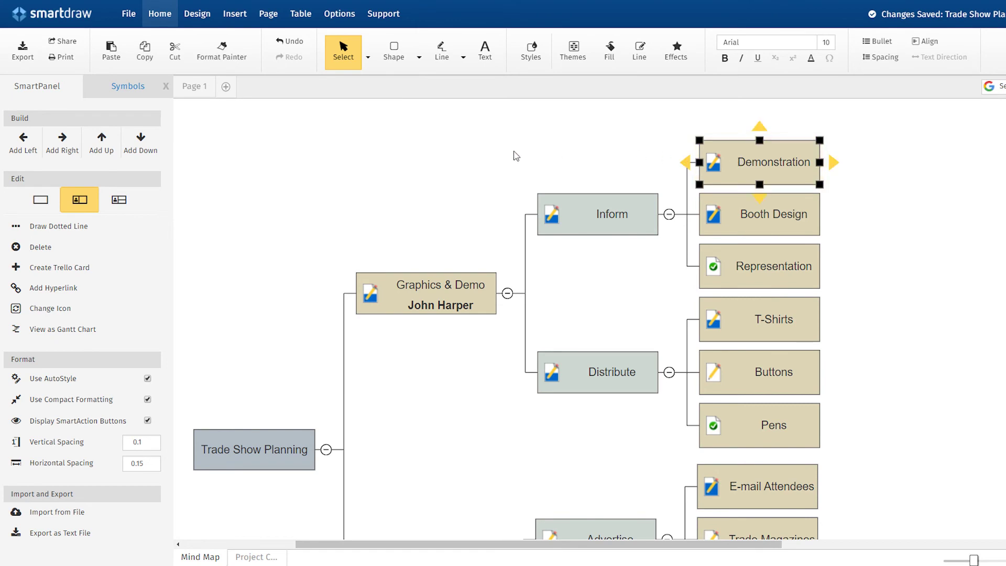
left_click(124, 272)
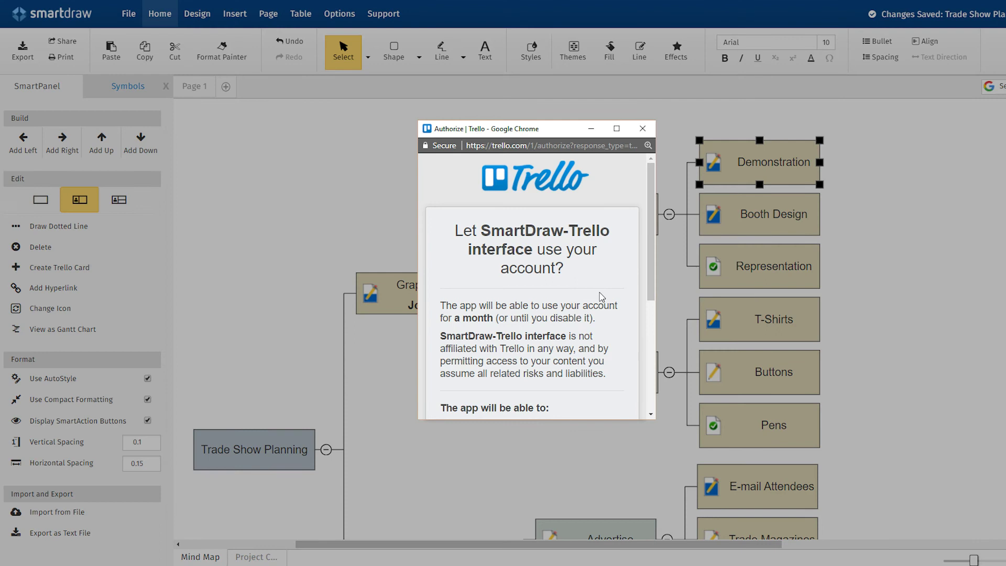
left_click_drag(649, 254, 649, 364)
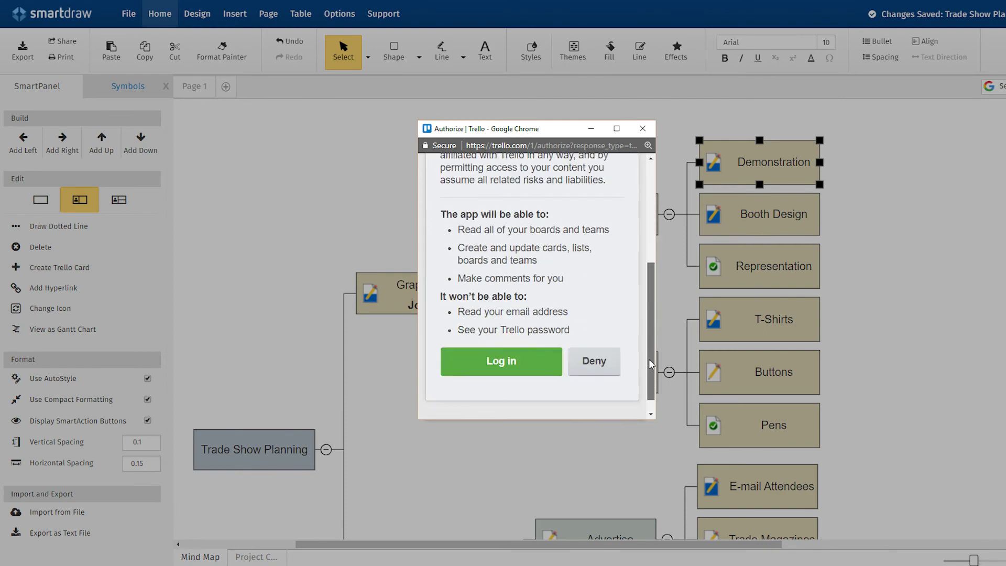
left_click(507, 355)
Create the card on the Trade Show Planning board, Inform lane, assigned to John.
left_click(617, 217)
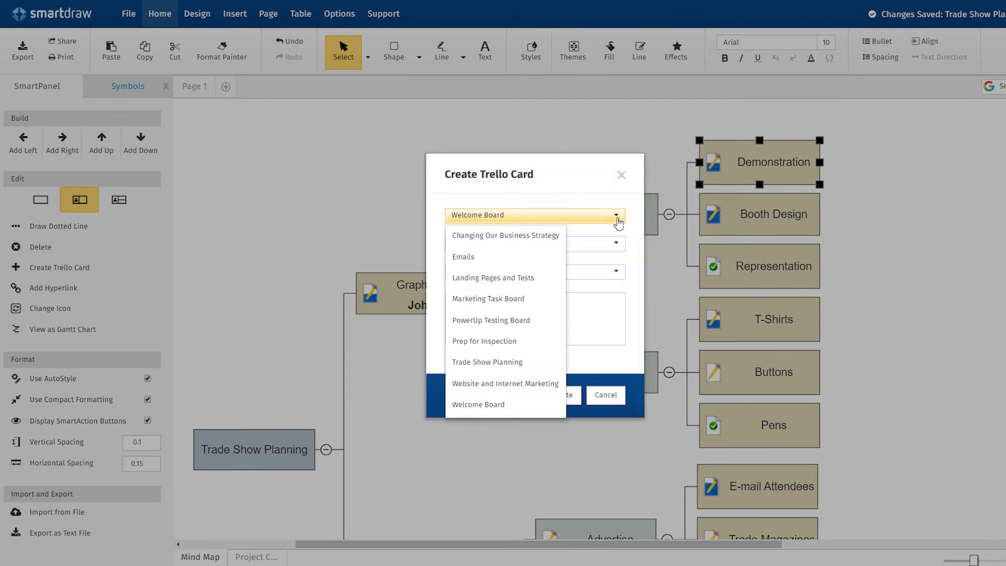
left_click(512, 362)
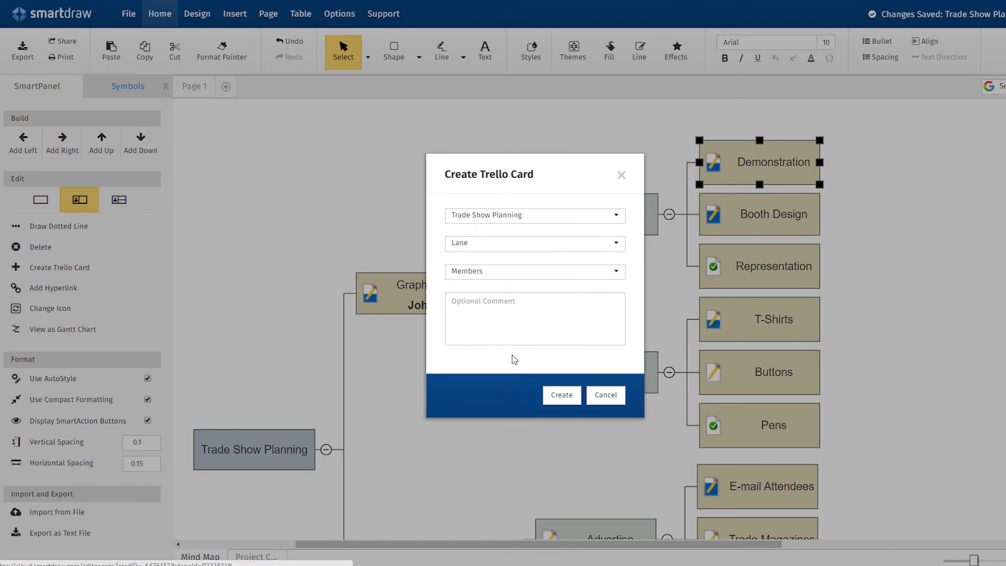
left_click(515, 250)
left_click(513, 267)
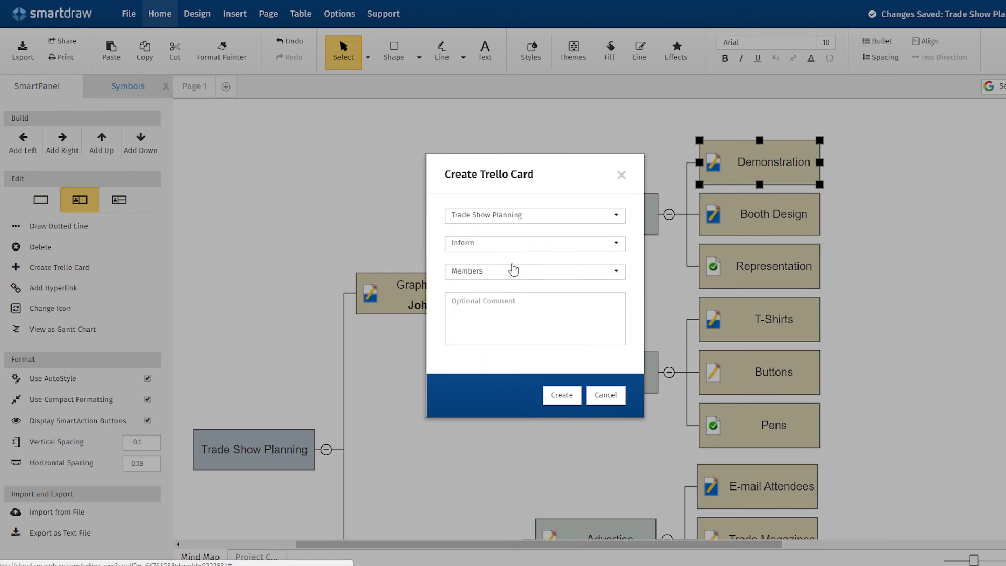
left_click(507, 292)
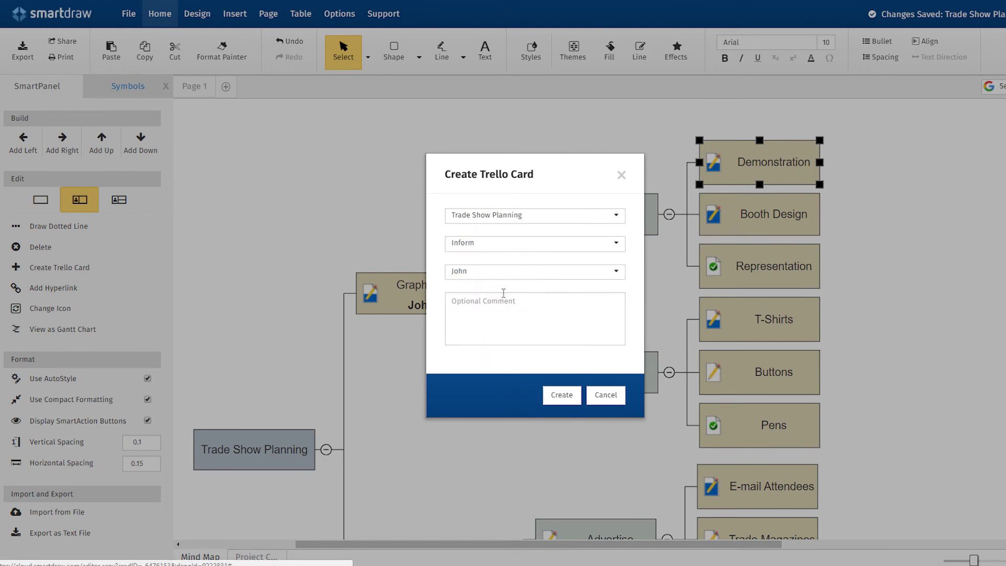
left_click(556, 394)
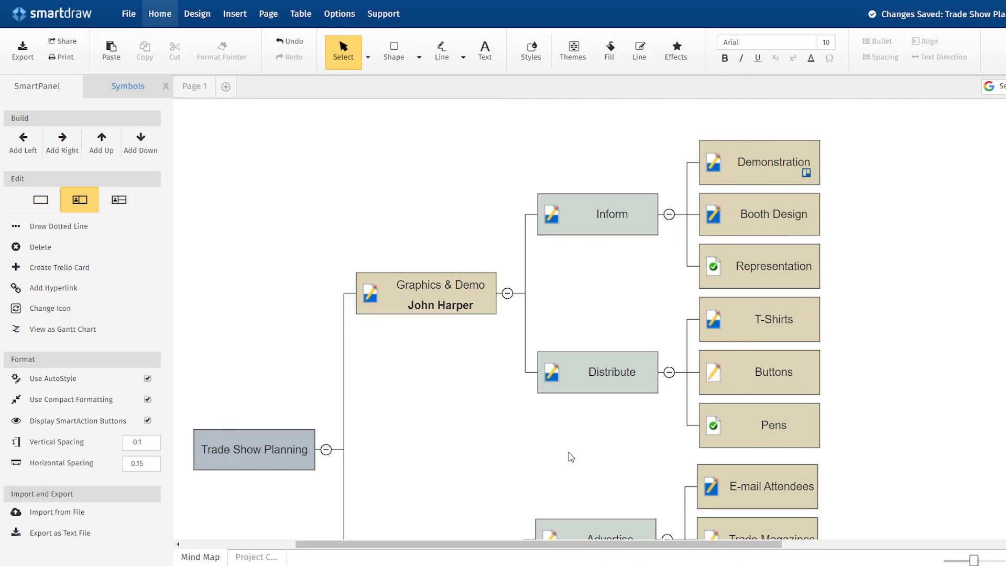